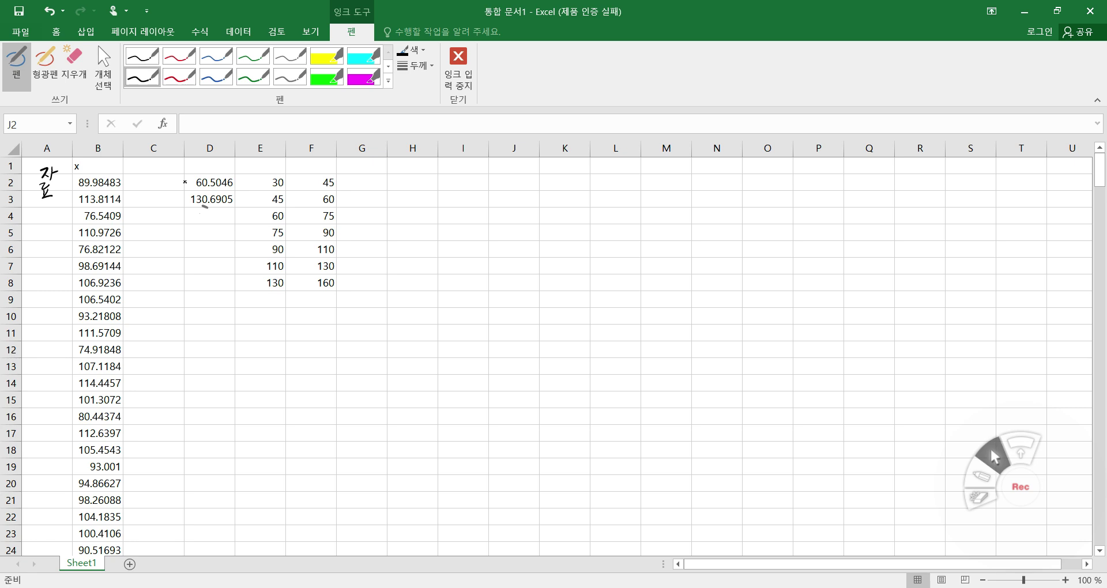
Handwrite a circled label beside the minimum value in D2, and an arrow labelled "최대" pointing up to the maximum in D3
{"action": "mouse_move", "coordinate": [174, 174]}
{"action": "left_mouse_down"}
{"action": "mouse_move", "coordinate": [183, 185]}
{"action": "mouse_move", "coordinate": [187, 166]}
{"action": "left_mouse_up"}
{"action": "mouse_move", "coordinate": [202, 207]}
{"action": "left_mouse_down"}
{"action": "mouse_move", "coordinate": [200, 238]}
{"action": "mouse_move", "coordinate": [210, 215]}
{"action": "mouse_move", "coordinate": [185, 251]}
{"action": "mouse_move", "coordinate": [211, 260]}
{"action": "left_mouse_up"}
{"action": "left_click_drag", "start_coordinate": [216, 247], "coordinate": [215, 261]}
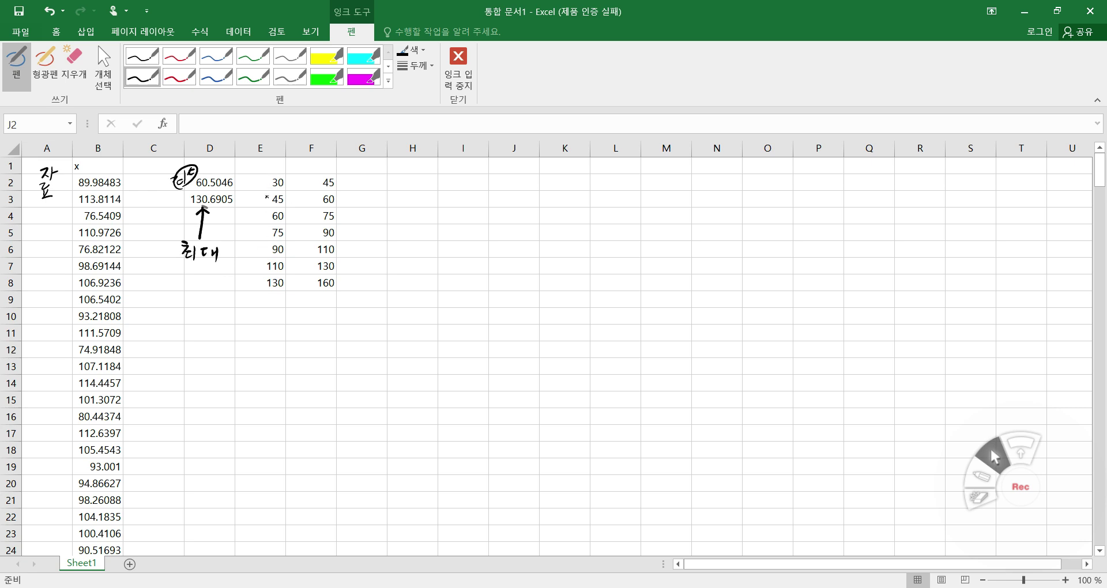
Handwrite "계급" above columns E and F, with arrows from below labelling column E "시작" and column F "끝"
{"action": "left_click_drag", "start_coordinate": [263, 160], "coordinate": [296, 174]}
{"action": "left_click_drag", "start_coordinate": [186, 331], "coordinate": [263, 280]}
{"action": "left_click_drag", "start_coordinate": [190, 334], "coordinate": [186, 344]}
{"action": "left_click_drag", "start_coordinate": [190, 339], "coordinate": [197, 346]}
{"action": "left_click_drag", "start_coordinate": [197, 339], "coordinate": [206, 331]}
{"action": "left_click_drag", "start_coordinate": [205, 331], "coordinate": [200, 341]}
{"action": "left_click_drag", "start_coordinate": [203, 336], "coordinate": [207, 341]}
{"action": "left_click_drag", "start_coordinate": [209, 328], "coordinate": [213, 334]}
{"action": "mouse_move", "coordinate": [204, 342]}
{"action": "left_mouse_down"}
{"action": "mouse_move", "coordinate": [284, 312]}
{"action": "mouse_move", "coordinate": [326, 270]}
{"action": "left_mouse_up"}
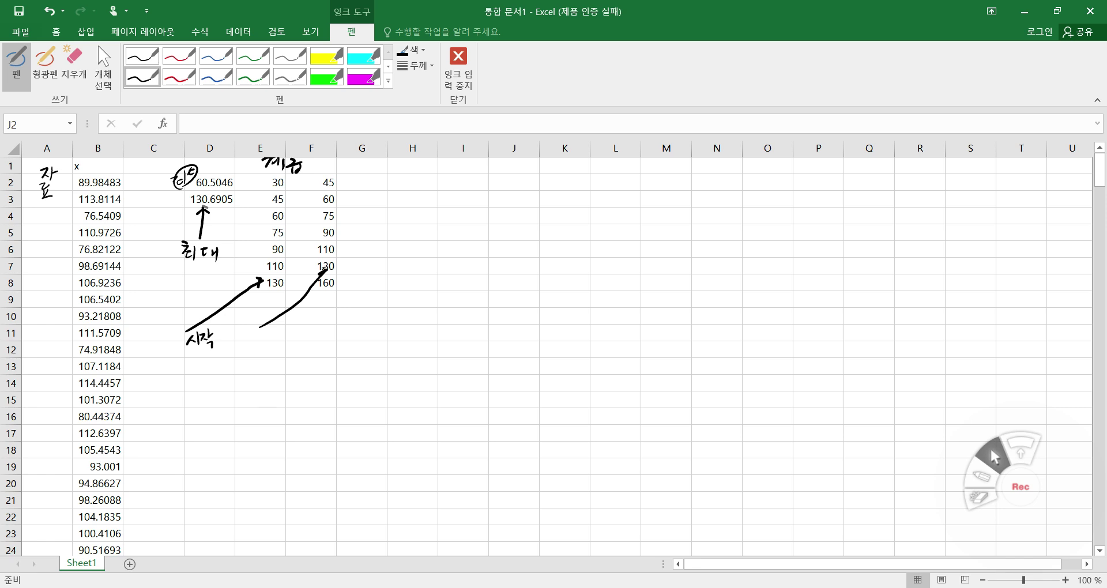
{"action": "left_click_drag", "start_coordinate": [257, 332], "coordinate": [274, 345]}
Handwrite the heading "도수분포표(도수계산)" in ink across row 2, starting at column H
{"action": "left_click_drag", "start_coordinate": [392, 180], "coordinate": [408, 187]}
{"action": "left_click_drag", "start_coordinate": [403, 187], "coordinate": [427, 181]}
{"action": "mouse_move", "coordinate": [422, 192]}
{"action": "left_mouse_down"}
{"action": "mouse_move", "coordinate": [451, 177]}
{"action": "mouse_move", "coordinate": [459, 190]}
{"action": "mouse_move", "coordinate": [492, 185]}
{"action": "mouse_move", "coordinate": [488, 196]}
{"action": "mouse_move", "coordinate": [523, 188]}
{"action": "left_mouse_up"}
{"action": "left_click_drag", "start_coordinate": [526, 171], "coordinate": [531, 181]}
{"action": "left_click_drag", "start_coordinate": [520, 187], "coordinate": [540, 190]}
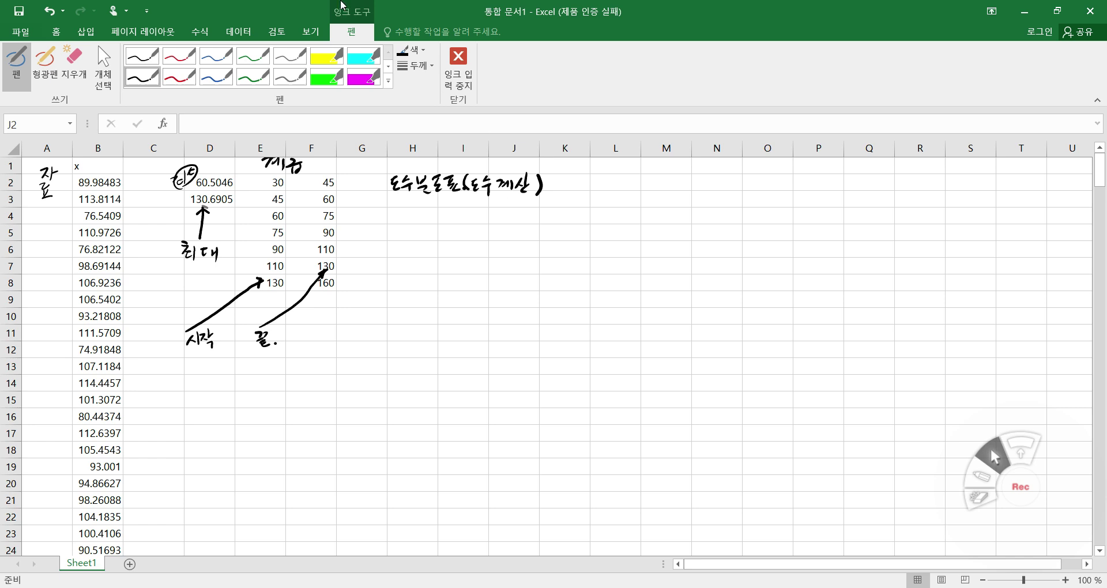
{"action": "left_click", "coordinate": [57, 33]}
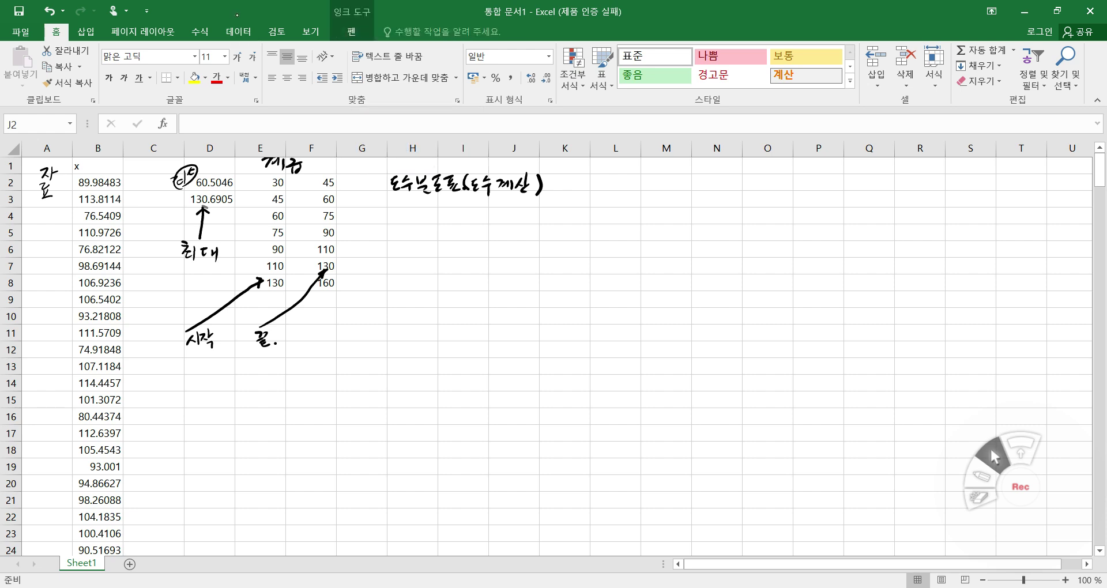
{"action": "key", "text": "super+Down"}
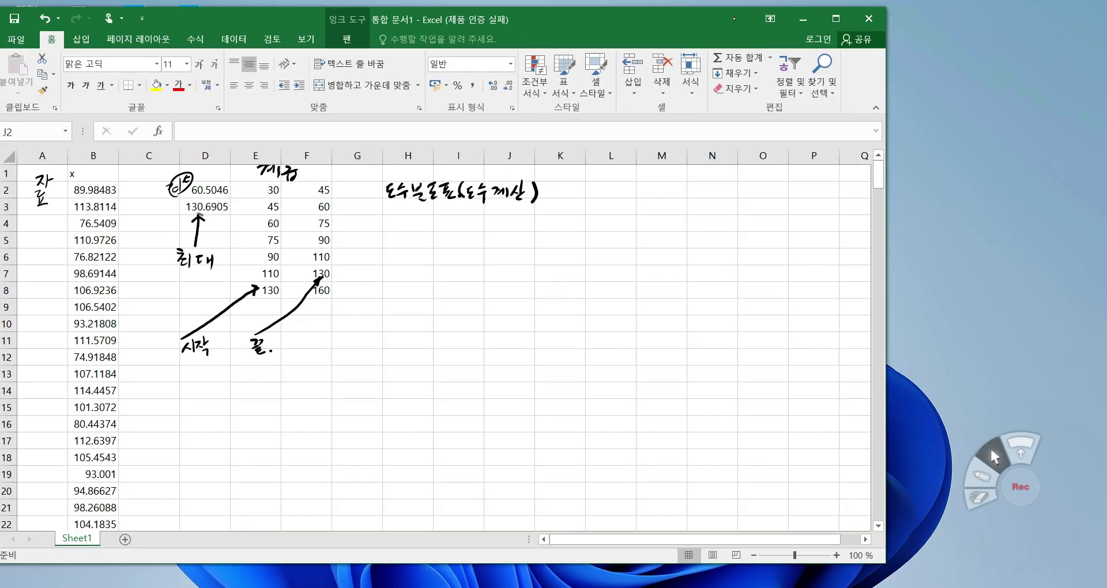
{"action": "left_click", "coordinate": [835, 18]}
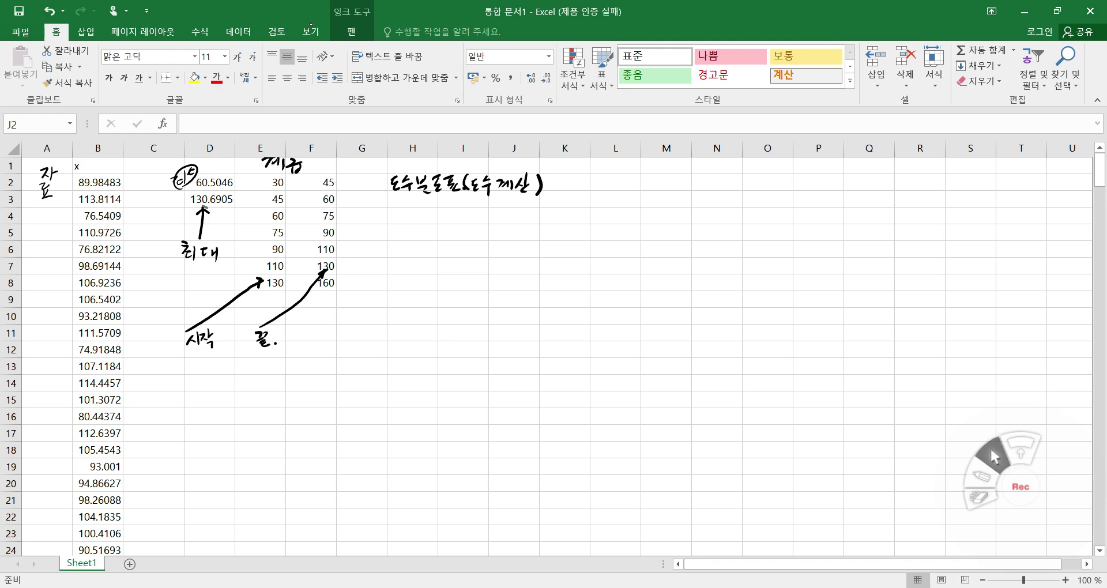
{"action": "left_click", "coordinate": [353, 31]}
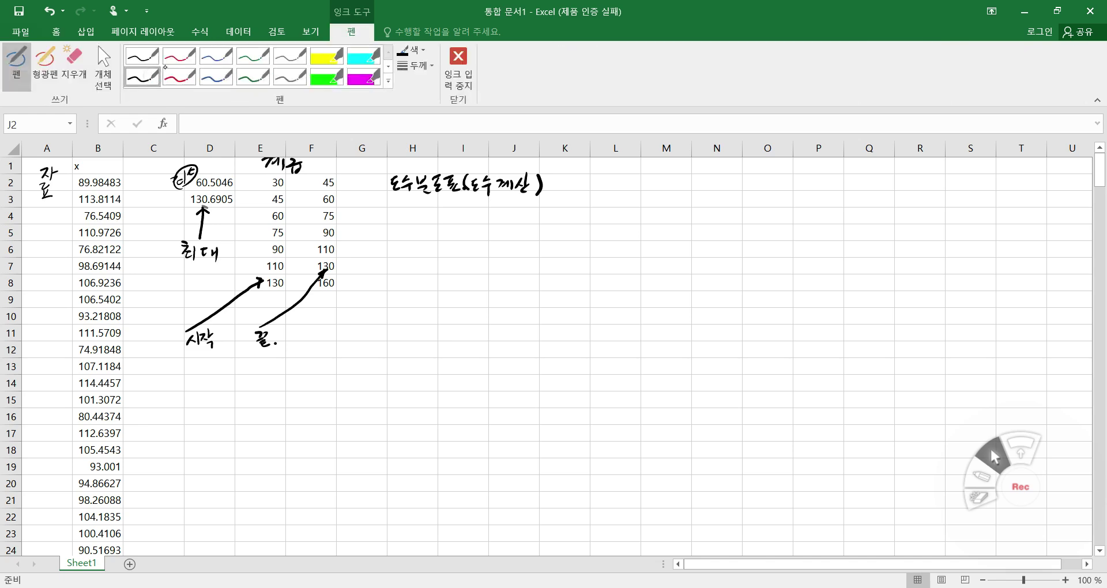
{"action": "left_click", "coordinate": [70, 18]}
{"action": "right_click", "coordinate": [70, 19]}
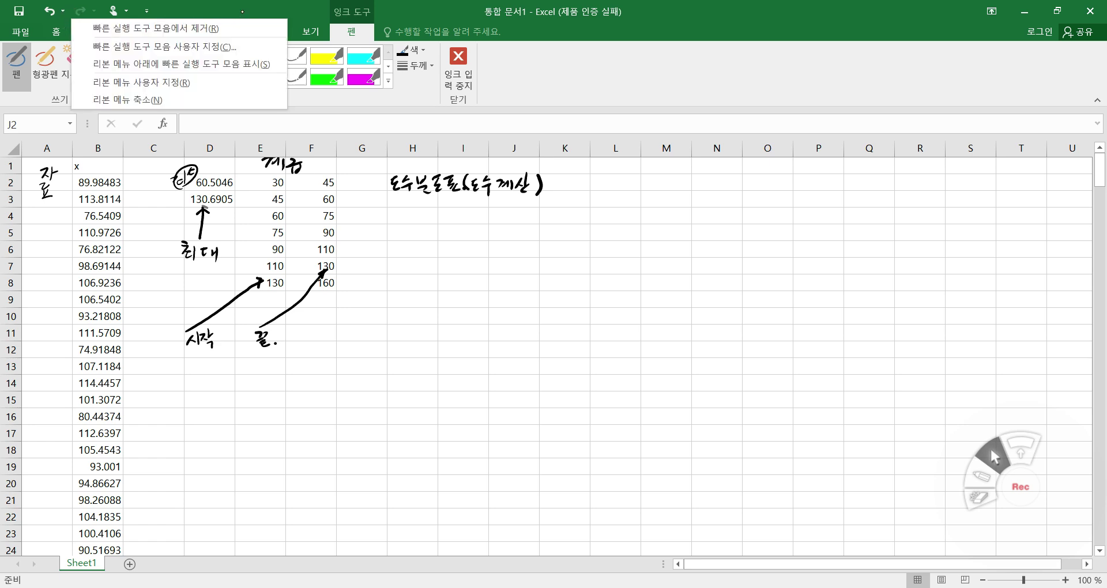
{"action": "left_click", "coordinate": [241, 10]}
{"action": "double_click", "coordinate": [246, 21]}
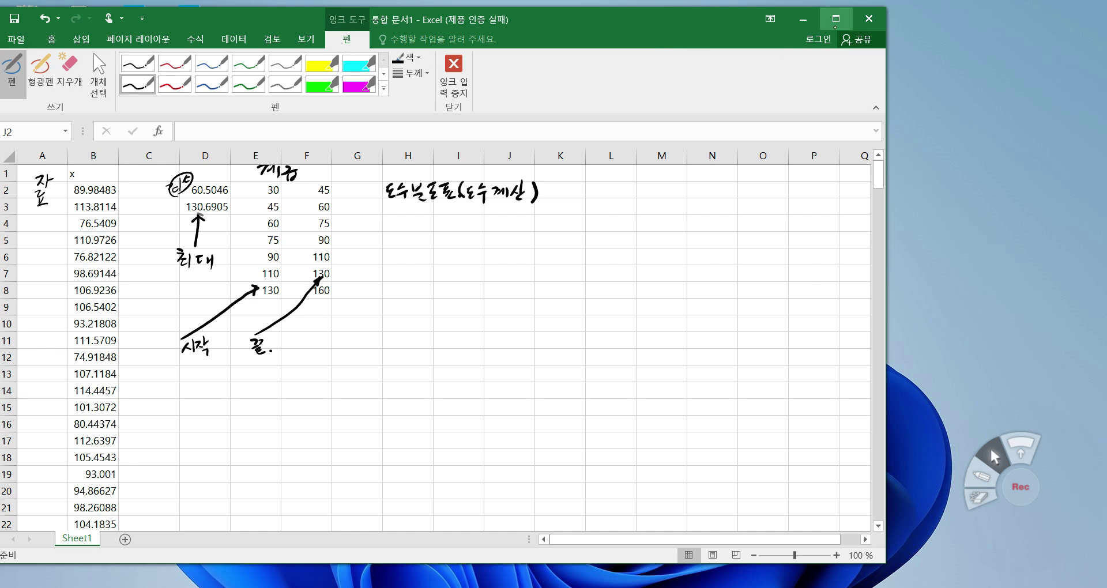
{"action": "double_click", "coordinate": [679, 16]}
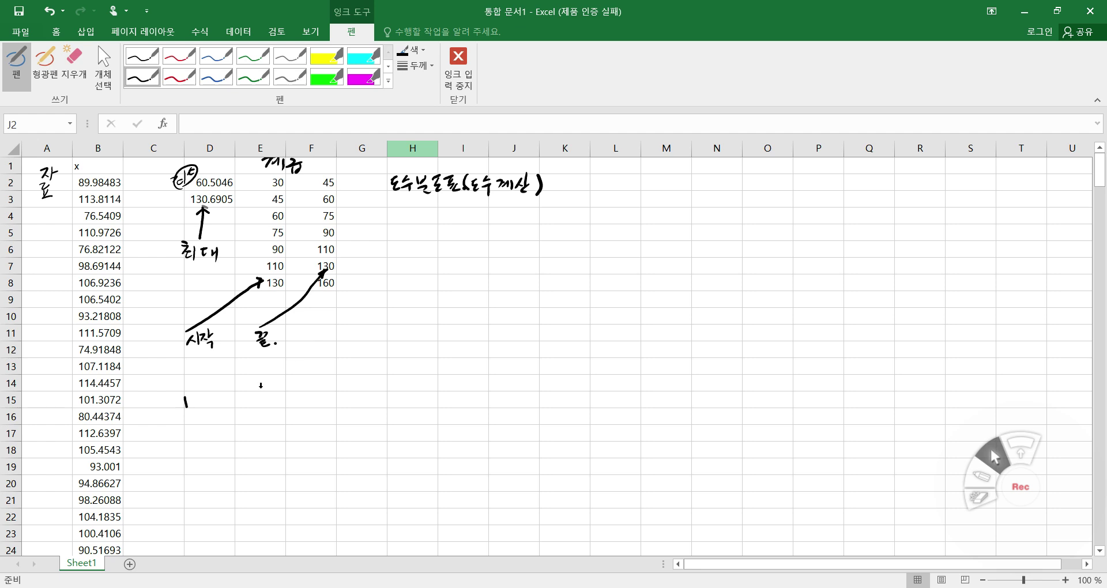
Handwrite the path note "메뉴 → 데이터 → 데이터 분석 → 히스토그램" across row 15, from column D to K
{"action": "left_click_drag", "start_coordinate": [205, 403], "coordinate": [218, 404]}
{"action": "mouse_move", "coordinate": [217, 404]}
{"action": "left_mouse_down"}
{"action": "mouse_move", "coordinate": [276, 407]}
{"action": "mouse_move", "coordinate": [285, 397]}
{"action": "left_mouse_up"}
{"action": "mouse_move", "coordinate": [294, 392]}
{"action": "left_mouse_down"}
{"action": "mouse_move", "coordinate": [304, 407]}
{"action": "mouse_move", "coordinate": [411, 402]}
{"action": "left_mouse_up"}
{"action": "mouse_move", "coordinate": [404, 405]}
{"action": "left_mouse_down"}
{"action": "mouse_move", "coordinate": [411, 414]}
{"action": "mouse_move", "coordinate": [424, 404]}
{"action": "left_mouse_up"}
{"action": "mouse_move", "coordinate": [427, 392]}
{"action": "left_mouse_down"}
{"action": "mouse_move", "coordinate": [431, 416]}
{"action": "mouse_move", "coordinate": [474, 397]}
{"action": "left_mouse_up"}
{"action": "mouse_move", "coordinate": [469, 400]}
{"action": "left_mouse_down"}
{"action": "mouse_move", "coordinate": [481, 415]}
{"action": "mouse_move", "coordinate": [485, 404]}
{"action": "left_mouse_up"}
{"action": "left_click_drag", "start_coordinate": [488, 399], "coordinate": [494, 406]}
{"action": "left_click_drag", "start_coordinate": [496, 395], "coordinate": [501, 411]}
{"action": "left_click_drag", "start_coordinate": [496, 413], "coordinate": [516, 407]}
{"action": "left_click_drag", "start_coordinate": [509, 412], "coordinate": [522, 411]}
{"action": "left_click_drag", "start_coordinate": [526, 397], "coordinate": [533, 409]}
{"action": "left_click_drag", "start_coordinate": [526, 410], "coordinate": [533, 417]}
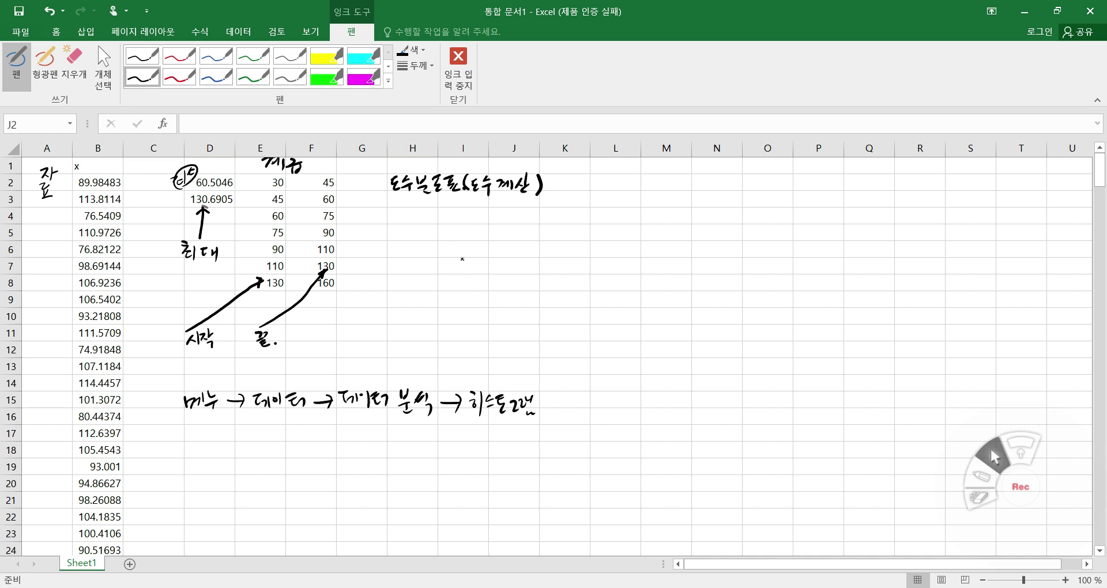
Start the Histogram (히스토그램) tool from the Data Analysis tools
{"action": "left_click", "coordinate": [56, 32]}
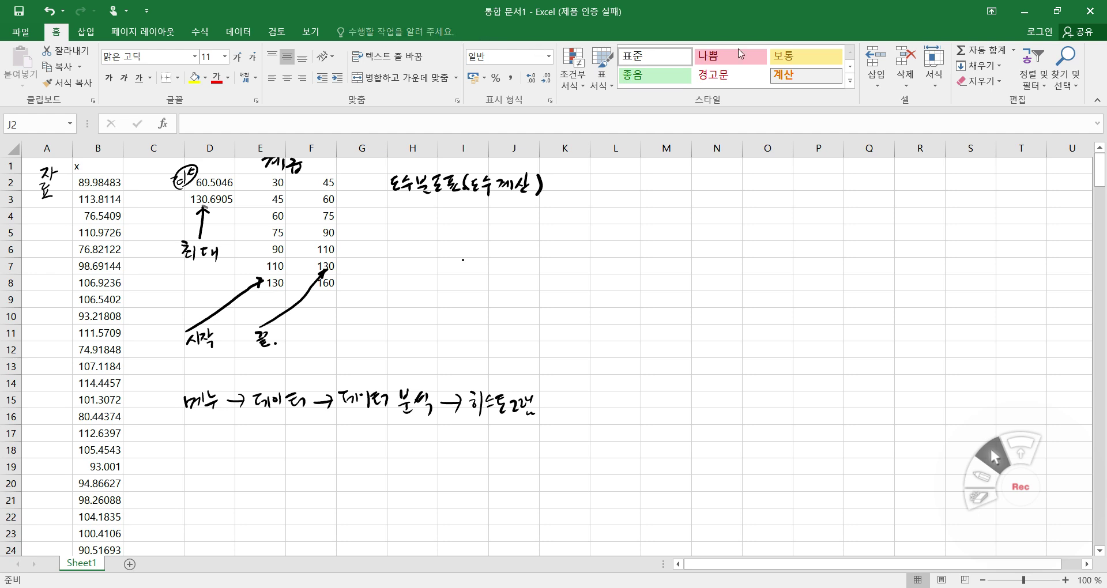
{"action": "left_click", "coordinate": [238, 33]}
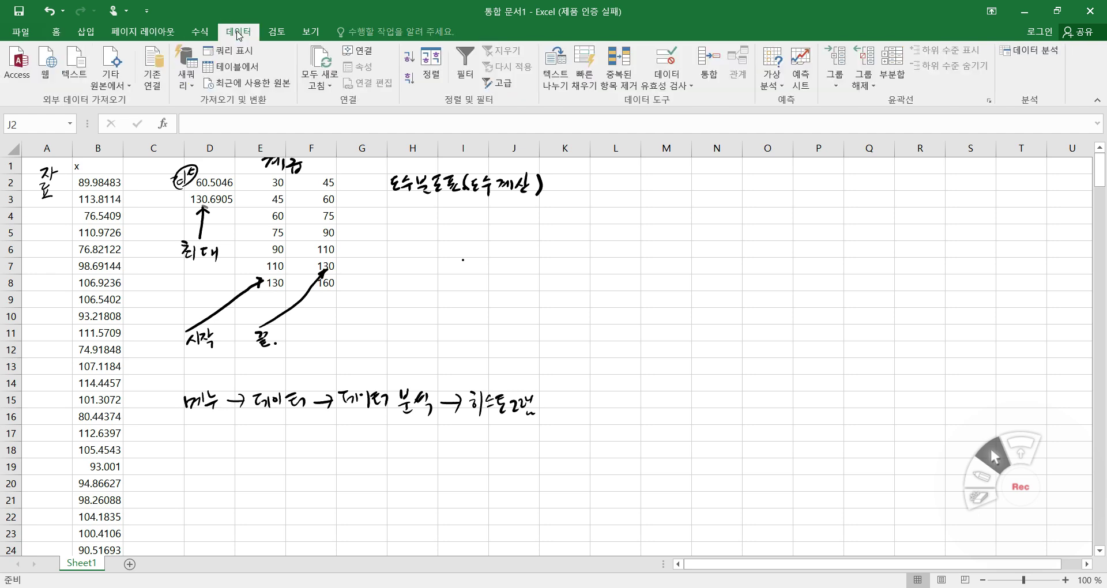
{"action": "left_click", "coordinate": [1029, 52]}
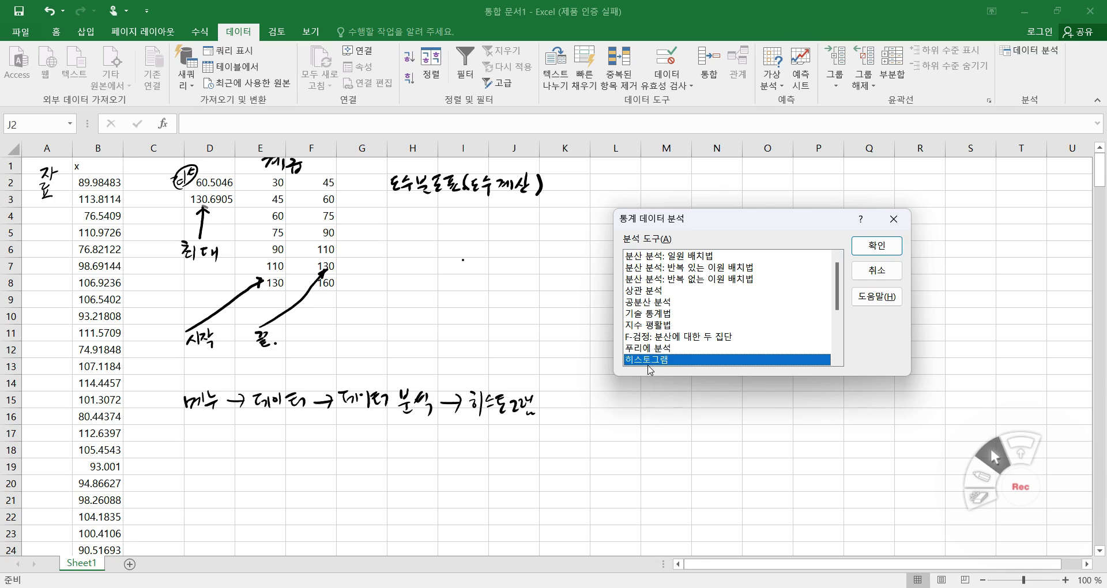
{"action": "left_click", "coordinate": [875, 247]}
{"action": "scroll", "coordinate": [642, 266], "scroll_direction": "up", "scroll_amount": 1}
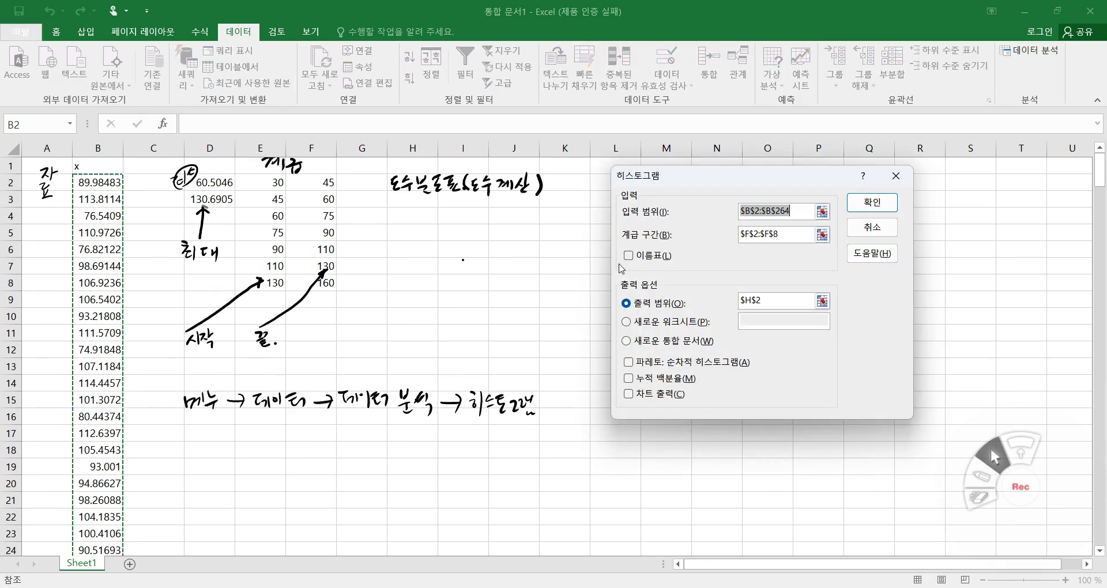
Set the histogram's output range to $K$5, enable chart output, and generate the frequency table and chart
{"action": "left_click", "coordinate": [797, 211]}
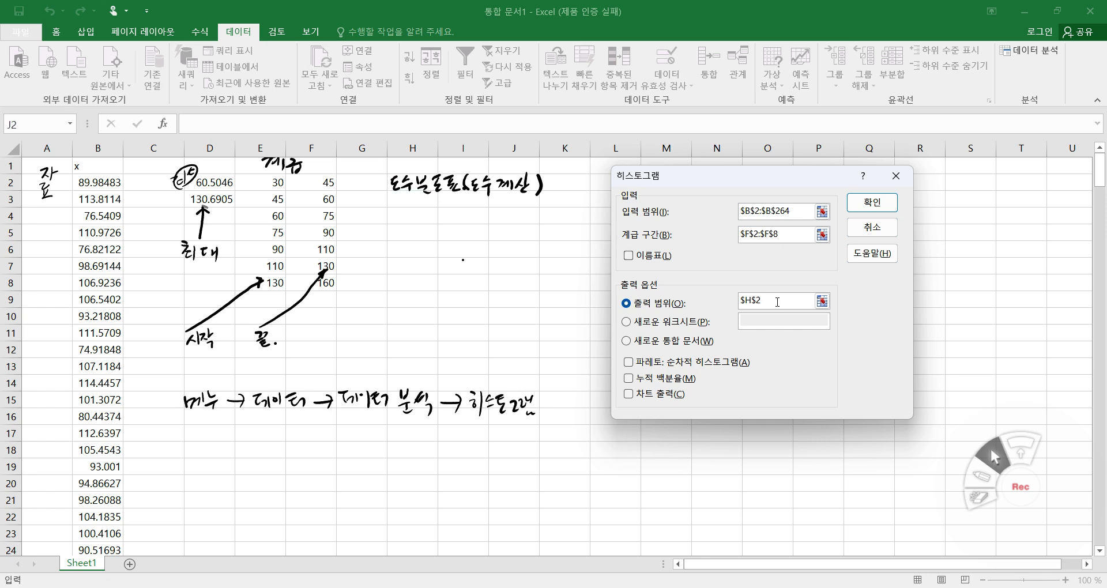
{"action": "key", "text": "BackSpace"}
{"action": "key", "text": "BackSpace"}
{"action": "key", "text": "BackSpace"}
{"action": "key", "text": "BackSpace"}
{"action": "left_click", "coordinate": [565, 235]}
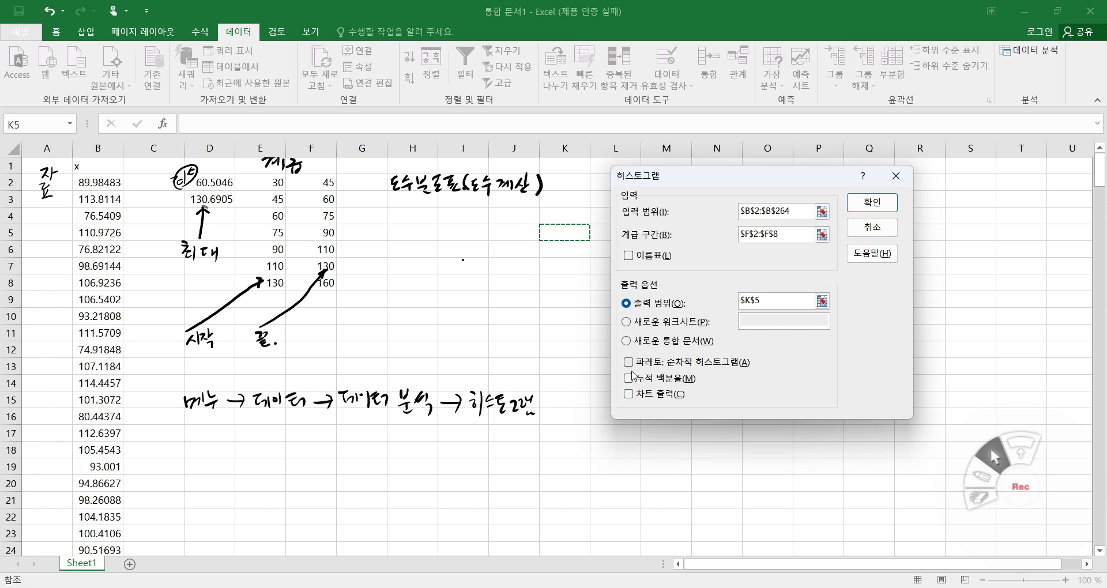
{"action": "left_click", "coordinate": [630, 395]}
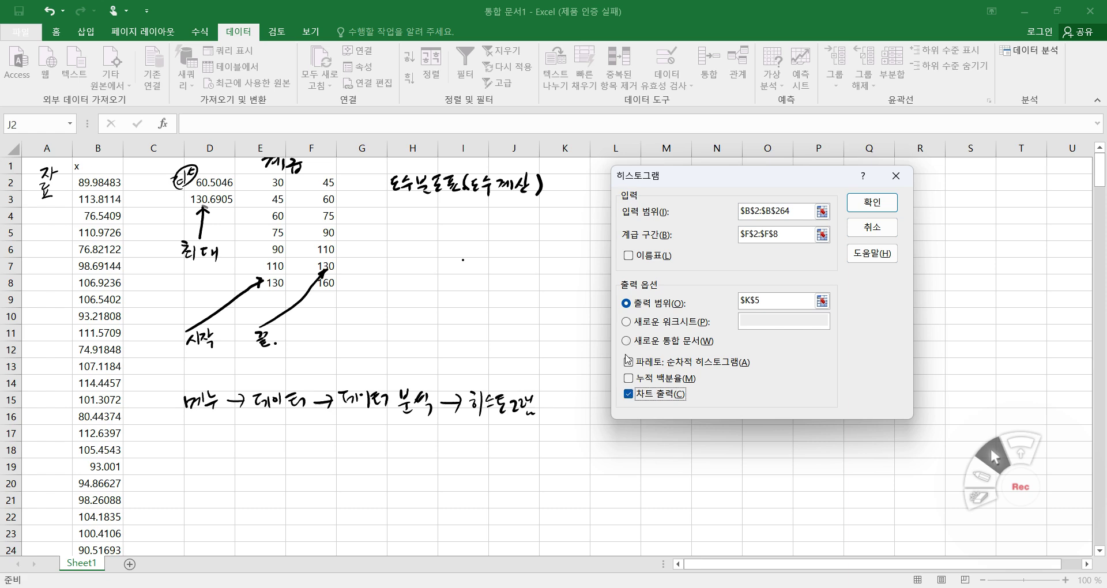
{"action": "left_click", "coordinate": [871, 203]}
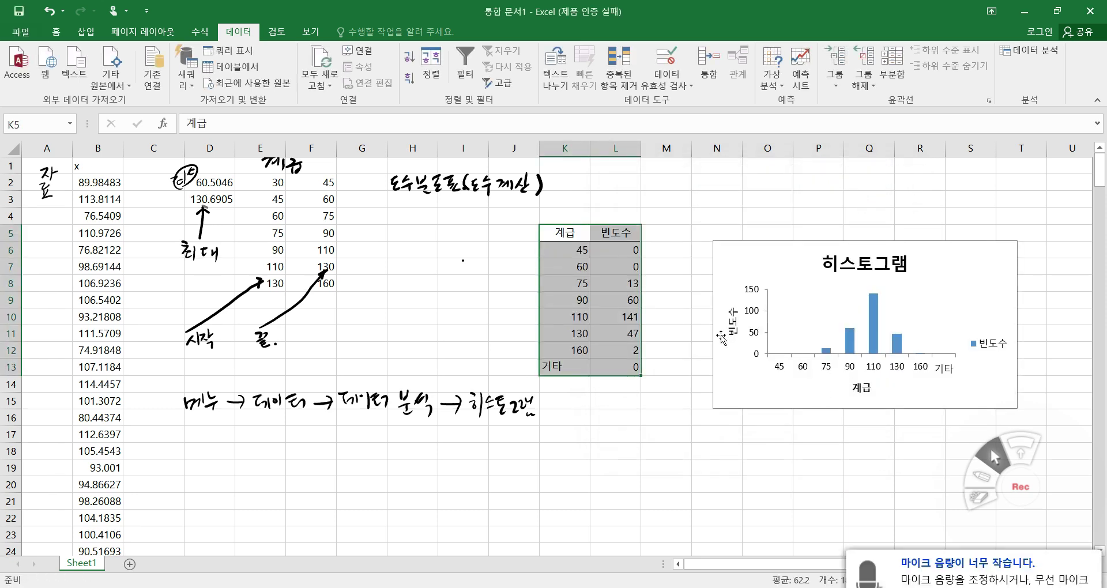
{"action": "left_click", "coordinate": [675, 411]}
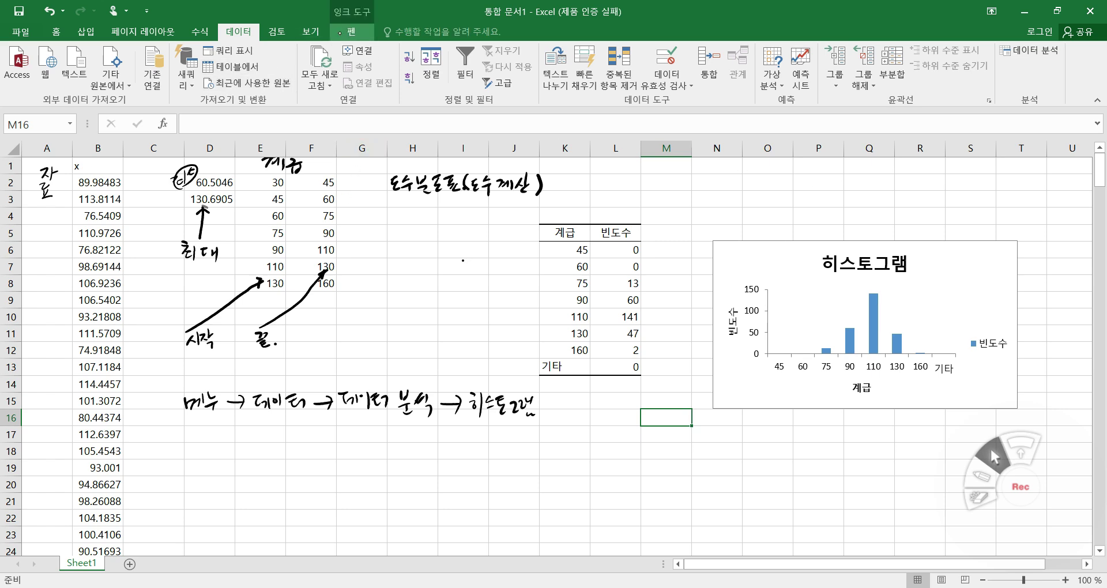
With the ink pen, draw a curved arrow up to the frequency table and label it "도수"
{"action": "left_click", "coordinate": [351, 31]}
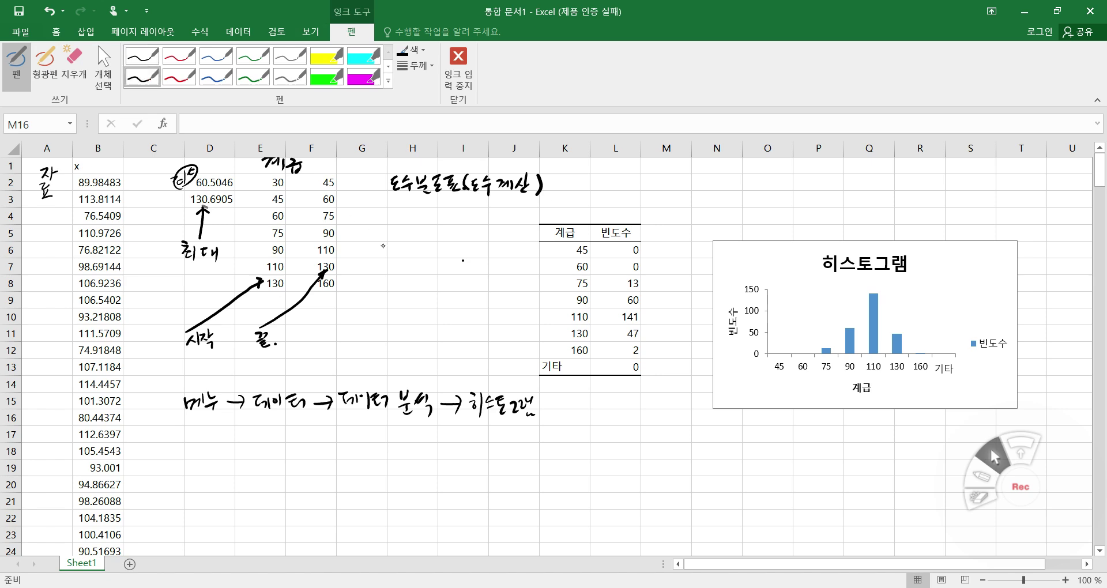
{"action": "mouse_move", "coordinate": [513, 478]}
{"action": "left_mouse_down"}
{"action": "mouse_move", "coordinate": [580, 390]}
{"action": "mouse_move", "coordinate": [586, 404]}
{"action": "left_mouse_up"}
{"action": "mouse_move", "coordinate": [497, 478]}
{"action": "left_mouse_down"}
{"action": "mouse_move", "coordinate": [498, 497]}
{"action": "mouse_move", "coordinate": [481, 477]}
{"action": "left_mouse_up"}
{"action": "left_click_drag", "start_coordinate": [471, 479], "coordinate": [476, 495]}
{"action": "left_click_drag", "start_coordinate": [469, 498], "coordinate": [484, 496]}
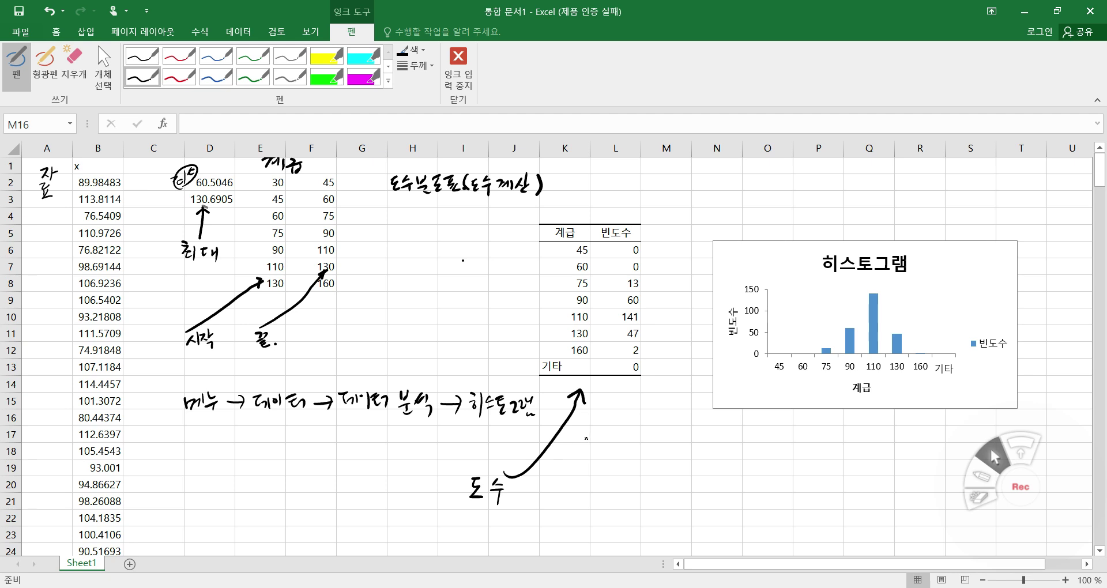
Handwrite "밀도 등은 추가로 계산해야" below the frequency table and underline its last word
{"action": "left_click_drag", "start_coordinate": [580, 431], "coordinate": [581, 440]}
{"action": "left_click_drag", "start_coordinate": [586, 430], "coordinate": [587, 444]}
{"action": "left_click_drag", "start_coordinate": [584, 442], "coordinate": [602, 441]}
{"action": "left_click_drag", "start_coordinate": [600, 441], "coordinate": [600, 446]}
{"action": "left_click_drag", "start_coordinate": [596, 448], "coordinate": [624, 444]}
{"action": "left_click_drag", "start_coordinate": [613, 451], "coordinate": [633, 445]}
{"action": "left_click_drag", "start_coordinate": [627, 452], "coordinate": [643, 452]}
{"action": "left_click_drag", "start_coordinate": [631, 454], "coordinate": [640, 458]}
{"action": "mouse_move", "coordinate": [578, 466]}
{"action": "left_mouse_down"}
{"action": "mouse_move", "coordinate": [590, 497]}
{"action": "mouse_move", "coordinate": [604, 492]}
{"action": "left_mouse_up"}
{"action": "mouse_move", "coordinate": [605, 482]}
{"action": "left_mouse_down"}
{"action": "mouse_move", "coordinate": [623, 491]}
{"action": "mouse_move", "coordinate": [607, 511]}
{"action": "mouse_move", "coordinate": [657, 499]}
{"action": "left_mouse_up"}
{"action": "left_click_drag", "start_coordinate": [650, 501], "coordinate": [663, 514]}
{"action": "mouse_move", "coordinate": [672, 497]}
{"action": "left_mouse_down"}
{"action": "mouse_move", "coordinate": [680, 512]}
{"action": "mouse_move", "coordinate": [688, 501]}
{"action": "left_mouse_up"}
{"action": "mouse_move", "coordinate": [681, 508]}
{"action": "left_mouse_down"}
{"action": "mouse_move", "coordinate": [652, 528]}
{"action": "mouse_move", "coordinate": [674, 528]}
{"action": "left_mouse_up"}
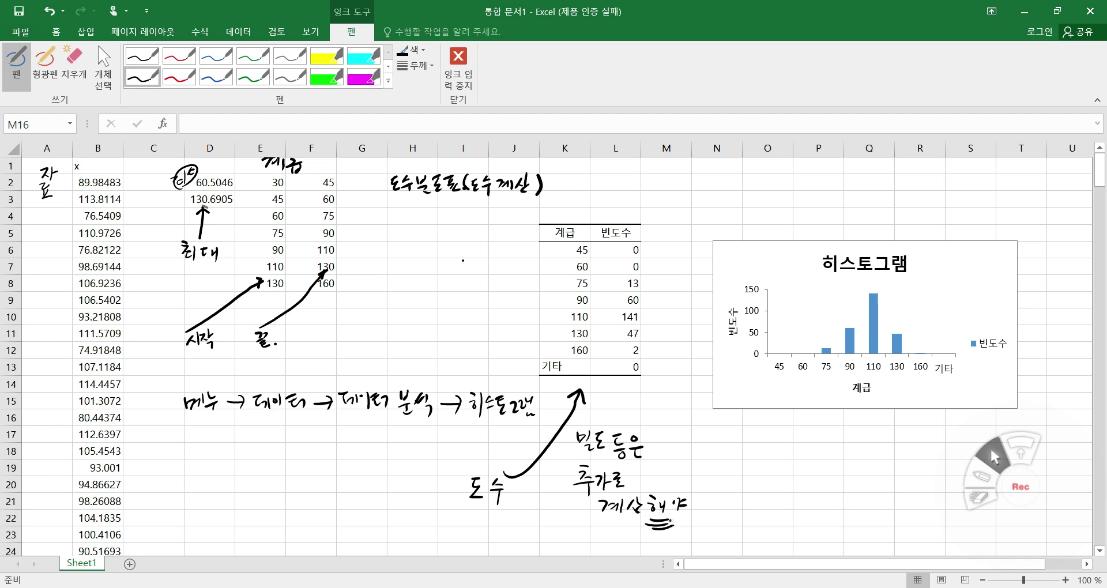
Draw an arrow down to the histogram chart and handwrite "이 그림의 문제는" above it
{"action": "mouse_move", "coordinate": [731, 186]}
{"action": "left_mouse_down"}
{"action": "mouse_move", "coordinate": [756, 224]}
{"action": "mouse_move", "coordinate": [771, 186]}
{"action": "mouse_move", "coordinate": [784, 200]}
{"action": "mouse_move", "coordinate": [854, 194]}
{"action": "mouse_move", "coordinate": [868, 209]}
{"action": "mouse_move", "coordinate": [888, 200]}
{"action": "left_mouse_up"}
{"action": "mouse_move", "coordinate": [891, 189]}
{"action": "left_mouse_down"}
{"action": "mouse_move", "coordinate": [891, 200]}
{"action": "mouse_move", "coordinate": [907, 191]}
{"action": "left_mouse_up"}
{"action": "left_click_drag", "start_coordinate": [895, 195], "coordinate": [917, 203]}
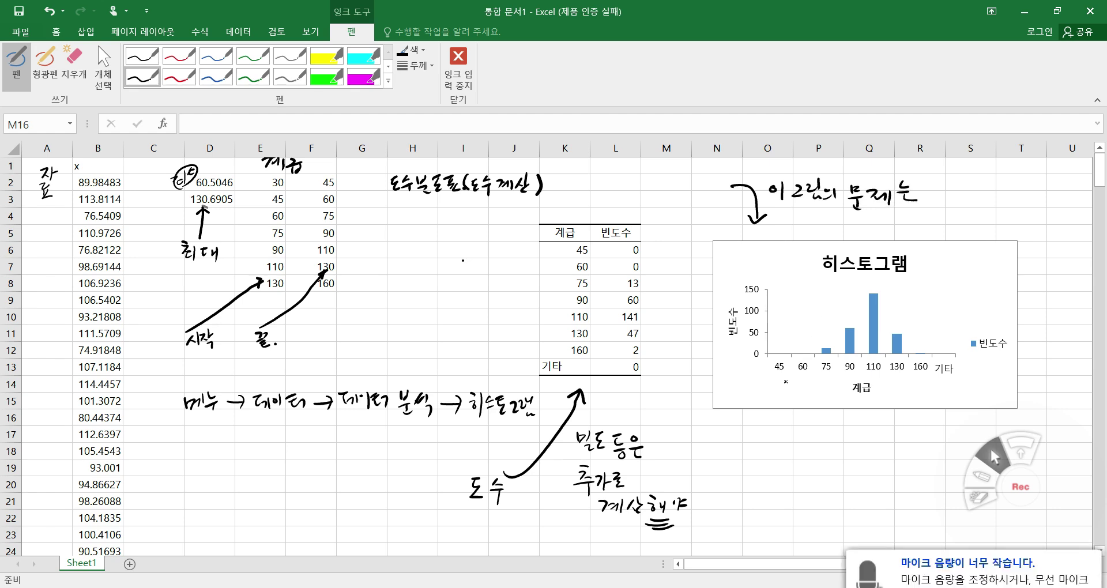
Draw an arrow from below up to the chart and handwrite "사실은 막대그래프" under it
{"action": "mouse_move", "coordinate": [770, 436]}
{"action": "left_mouse_down"}
{"action": "mouse_move", "coordinate": [789, 391]}
{"action": "mouse_move", "coordinate": [802, 408]}
{"action": "left_mouse_up"}
{"action": "mouse_move", "coordinate": [749, 436]}
{"action": "left_mouse_down"}
{"action": "mouse_move", "coordinate": [740, 451]}
{"action": "mouse_move", "coordinate": [757, 449]}
{"action": "left_mouse_up"}
{"action": "mouse_move", "coordinate": [763, 434]}
{"action": "left_mouse_down"}
{"action": "mouse_move", "coordinate": [759, 459]}
{"action": "mouse_move", "coordinate": [771, 446]}
{"action": "left_mouse_up"}
{"action": "left_click_drag", "start_coordinate": [775, 441], "coordinate": [780, 446]}
{"action": "mouse_move", "coordinate": [785, 435]}
{"action": "left_mouse_down"}
{"action": "mouse_move", "coordinate": [795, 458]}
{"action": "mouse_move", "coordinate": [799, 440]}
{"action": "left_mouse_up"}
{"action": "left_click_drag", "start_coordinate": [794, 444], "coordinate": [804, 444]}
{"action": "left_click_drag", "start_coordinate": [796, 445], "coordinate": [831, 448]}
{"action": "mouse_move", "coordinate": [838, 437]}
{"action": "left_mouse_down"}
{"action": "mouse_move", "coordinate": [837, 448]}
{"action": "mouse_move", "coordinate": [854, 441]}
{"action": "mouse_move", "coordinate": [859, 455]}
{"action": "left_mouse_up"}
{"action": "left_click_drag", "start_coordinate": [859, 447], "coordinate": [863, 448]}
{"action": "mouse_move", "coordinate": [864, 439]}
{"action": "left_mouse_down"}
{"action": "mouse_move", "coordinate": [863, 459]}
{"action": "mouse_move", "coordinate": [886, 452]}
{"action": "left_mouse_up"}
{"action": "left_click_drag", "start_coordinate": [887, 445], "coordinate": [896, 450]}
{"action": "mouse_move", "coordinate": [900, 442]}
{"action": "left_mouse_down"}
{"action": "mouse_move", "coordinate": [900, 455]}
{"action": "mouse_move", "coordinate": [919, 444]}
{"action": "mouse_move", "coordinate": [898, 449]}
{"action": "left_mouse_up"}
{"action": "left_click_drag", "start_coordinate": [912, 447], "coordinate": [916, 455]}
{"action": "left_click_drag", "start_coordinate": [910, 459], "coordinate": [922, 459]}
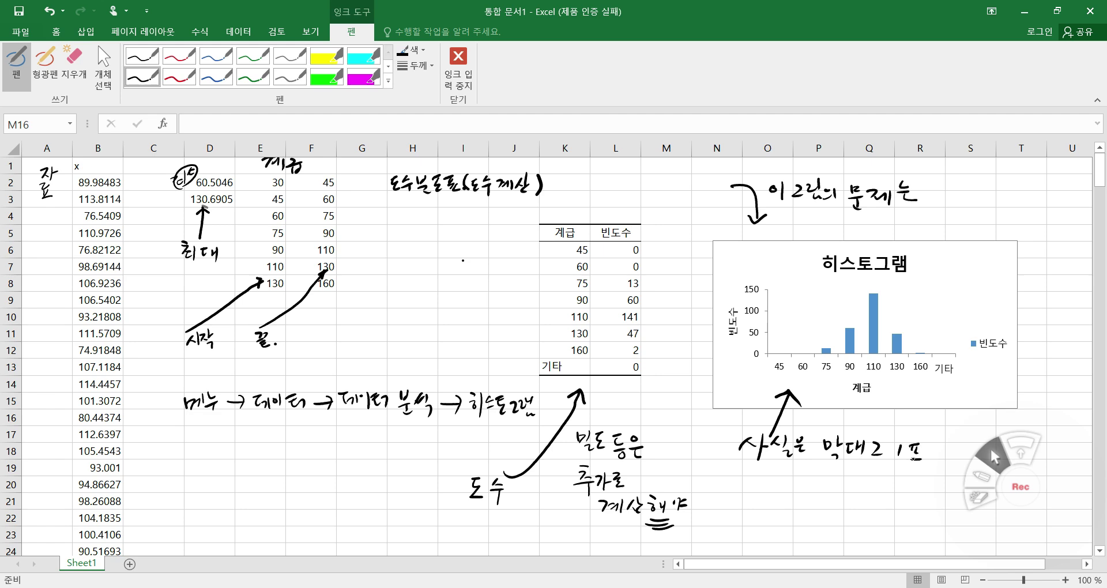
Continue the note under the chart with "라는 것." and complete the missing strokes in "막대그래프"
{"action": "left_click_drag", "start_coordinate": [772, 469], "coordinate": [784, 481]}
{"action": "left_click_drag", "start_coordinate": [790, 463], "coordinate": [790, 484]}
{"action": "left_click_drag", "start_coordinate": [790, 473], "coordinate": [795, 473]}
{"action": "mouse_move", "coordinate": [798, 465]}
{"action": "left_mouse_down"}
{"action": "mouse_move", "coordinate": [807, 478]}
{"action": "mouse_move", "coordinate": [842, 472]}
{"action": "left_mouse_up"}
{"action": "left_click_drag", "start_coordinate": [844, 467], "coordinate": [844, 479]}
{"action": "left_click_drag", "start_coordinate": [840, 479], "coordinate": [832, 487]}
{"action": "left_click_drag", "start_coordinate": [836, 482], "coordinate": [852, 488]}
{"action": "left_click_drag", "start_coordinate": [885, 444], "coordinate": [889, 456]}
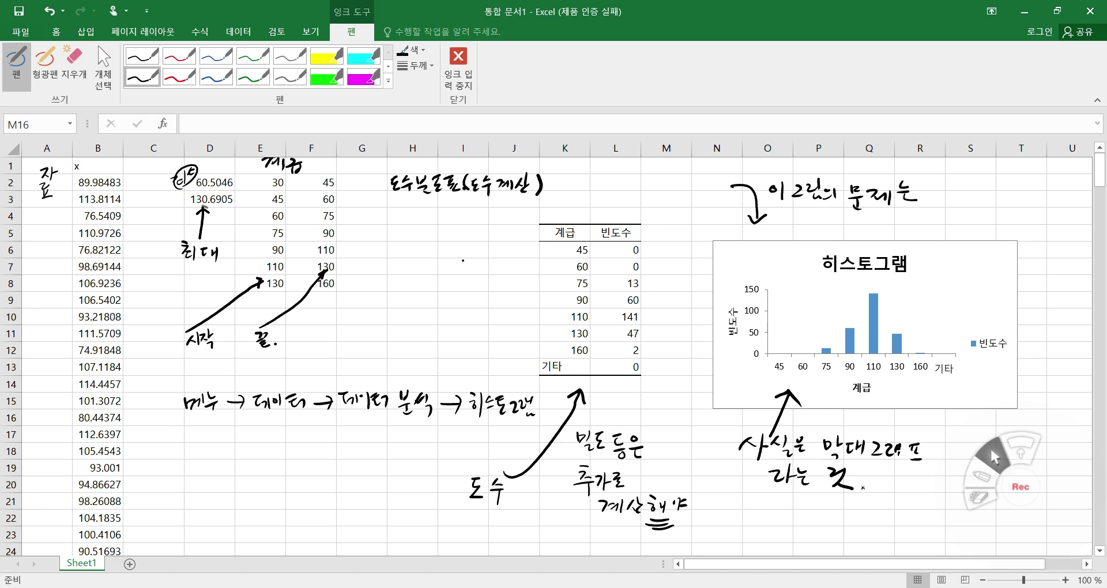
Handwrite "WRONG!" in large letters beneath the bar-graph note
{"action": "mouse_move", "coordinate": [739, 503]}
{"action": "left_mouse_down"}
{"action": "mouse_move", "coordinate": [741, 532]}
{"action": "mouse_move", "coordinate": [767, 511]}
{"action": "mouse_move", "coordinate": [782, 529]}
{"action": "mouse_move", "coordinate": [786, 514]}
{"action": "mouse_move", "coordinate": [800, 526]}
{"action": "mouse_move", "coordinate": [817, 510]}
{"action": "mouse_move", "coordinate": [845, 517]}
{"action": "mouse_move", "coordinate": [850, 500]}
{"action": "mouse_move", "coordinate": [865, 519]}
{"action": "mouse_move", "coordinate": [899, 515]}
{"action": "left_mouse_up"}
{"action": "left_click", "coordinate": [898, 520]}
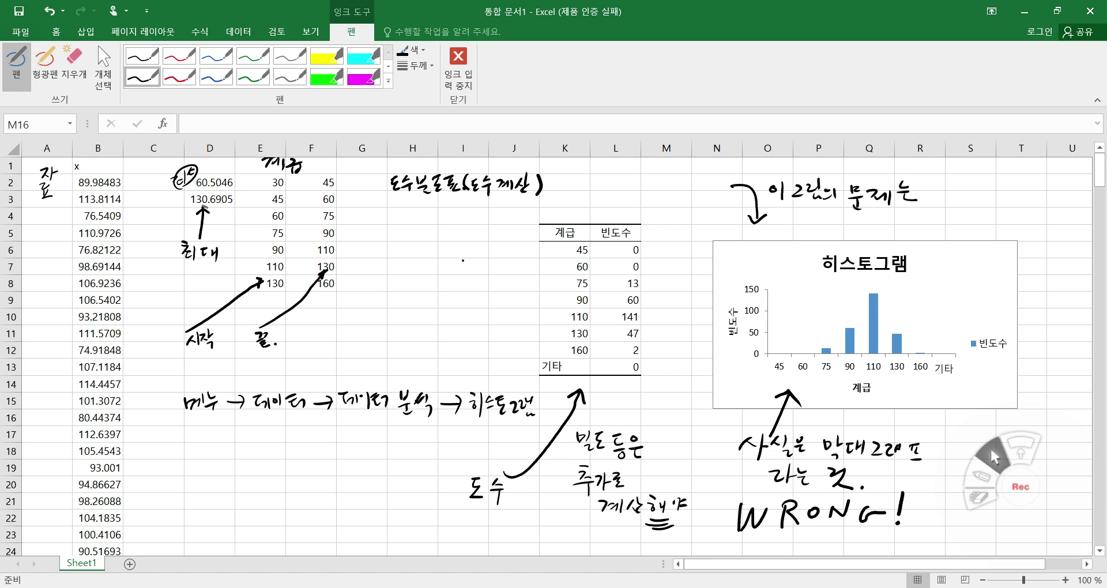
{"action": "left_click", "coordinate": [993, 456]}
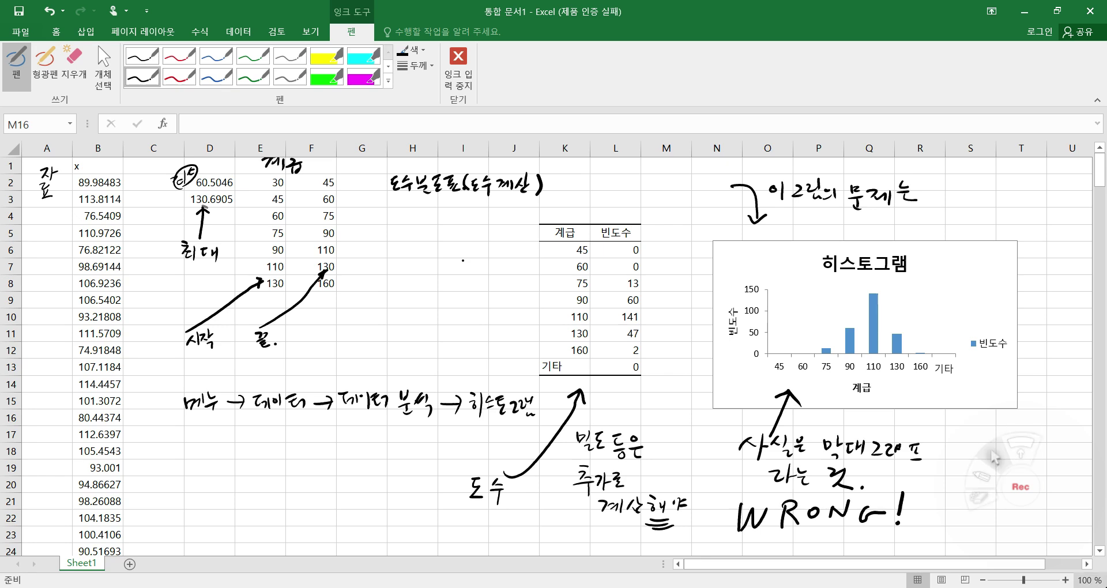